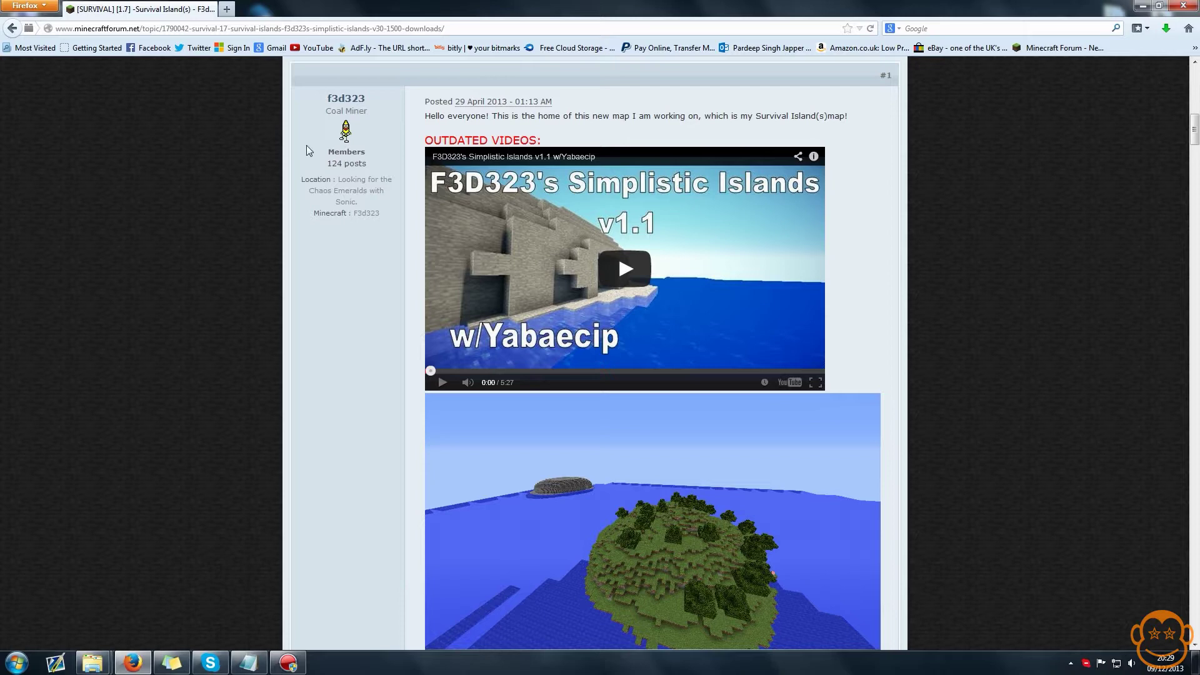
Step: Highlight and then deselect the Members label on the Survival Island forum post
drag(329, 152, 363, 152)
click(378, 157)
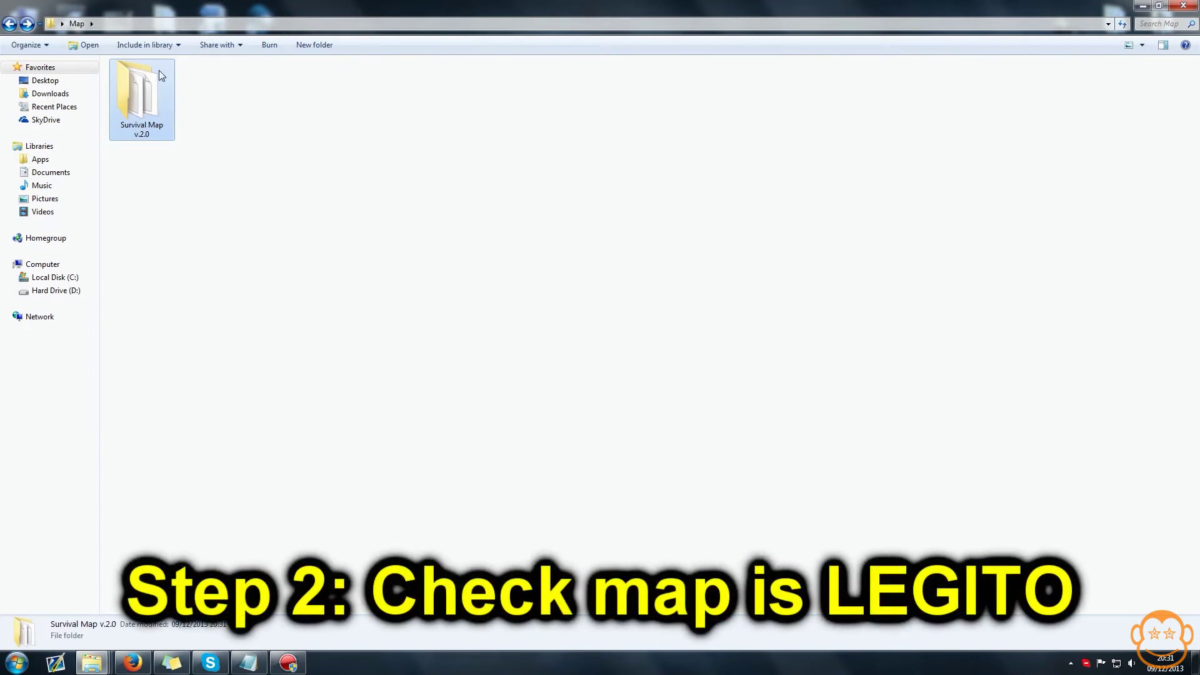
double_click(156, 125)
drag(546, 285, 1029, 242)
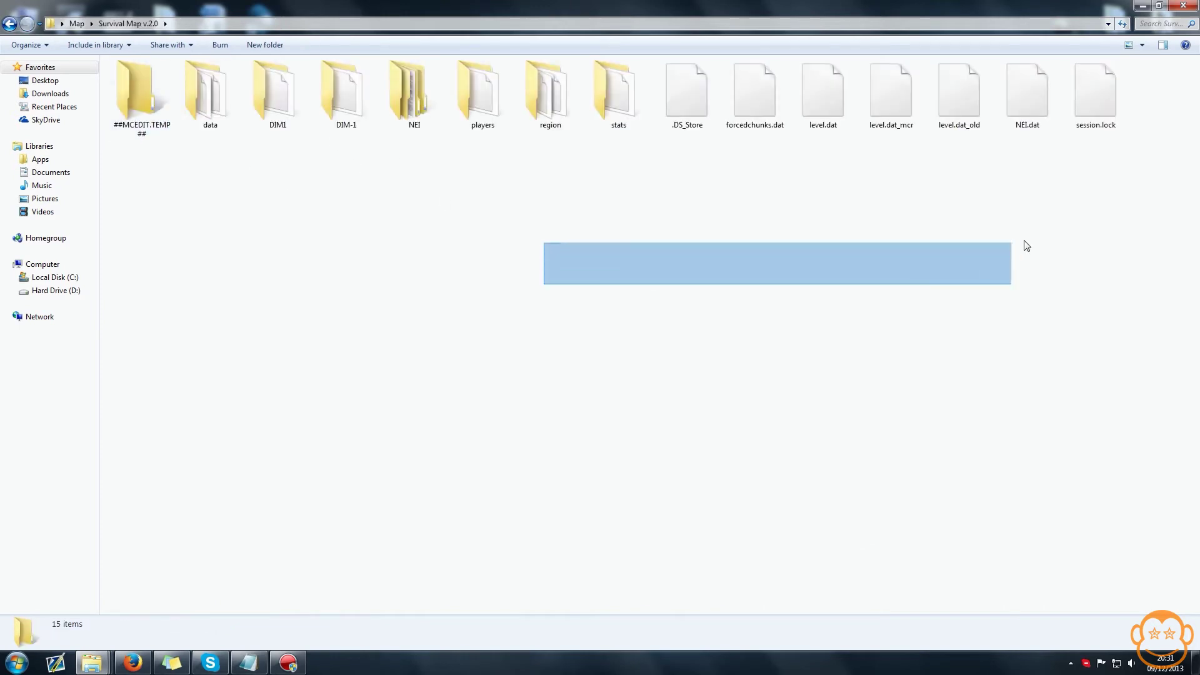
mouse_move(1139, 222)
mouse_down()
mouse_move(1105, 227)
mouse_move(116, 94)
mouse_up()
mouse_move(203, 170)
mouse_down()
mouse_move(154, 150)
mouse_move(129, 185)
mouse_move(1028, 201)
mouse_up()
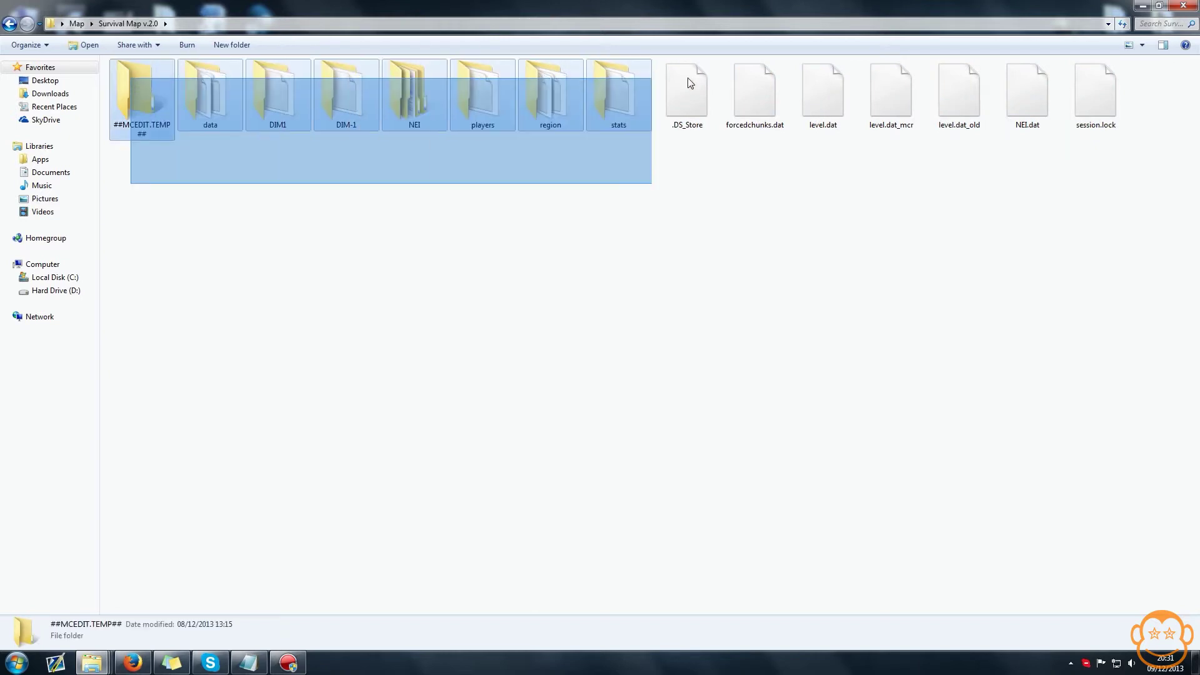
mouse_move(1188, 243)
mouse_down()
mouse_move(471, 110)
mouse_move(175, 75)
mouse_up()
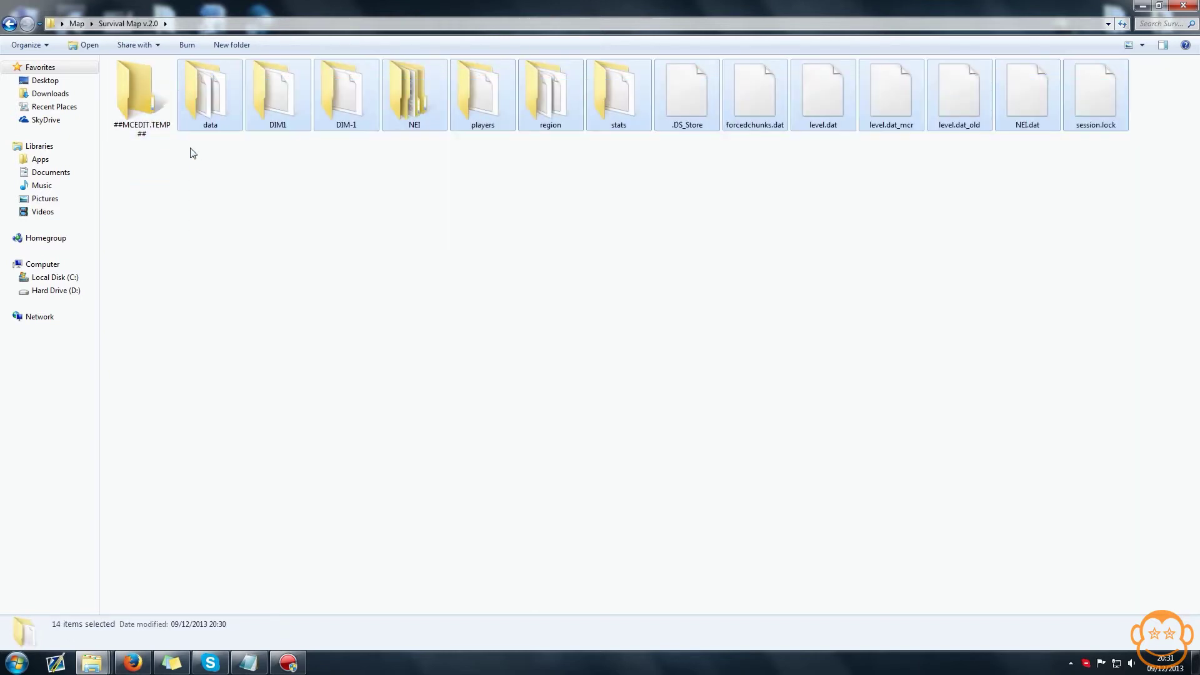
click(190, 150)
click(196, 108)
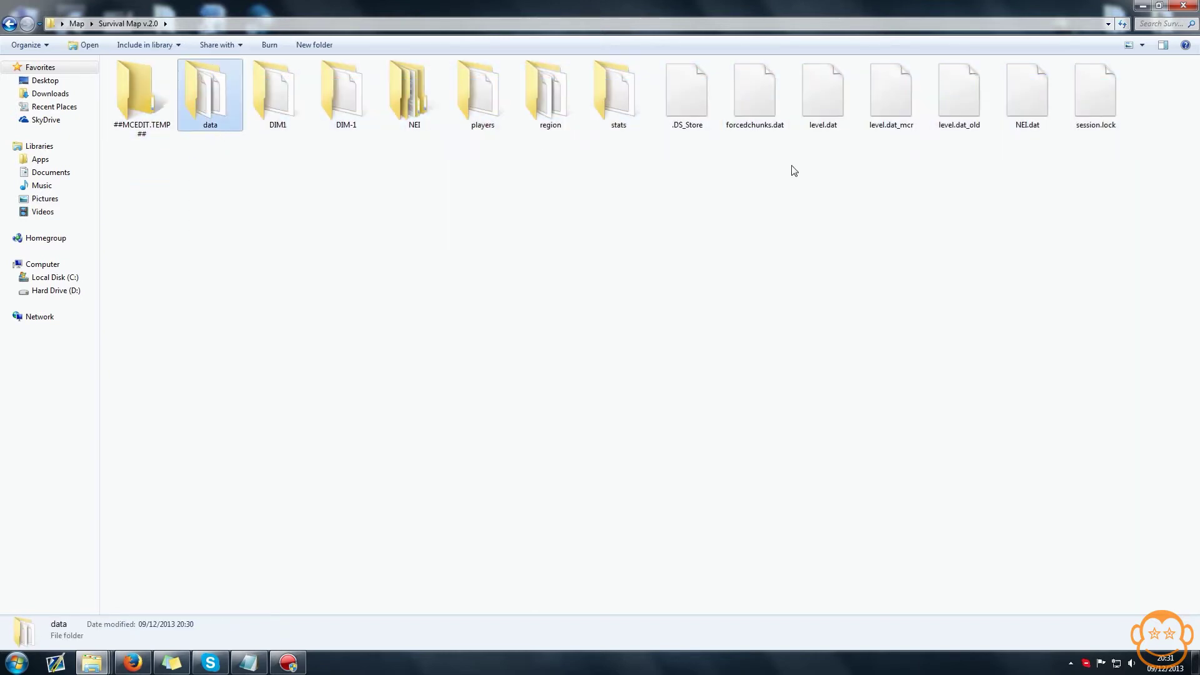
click(825, 122)
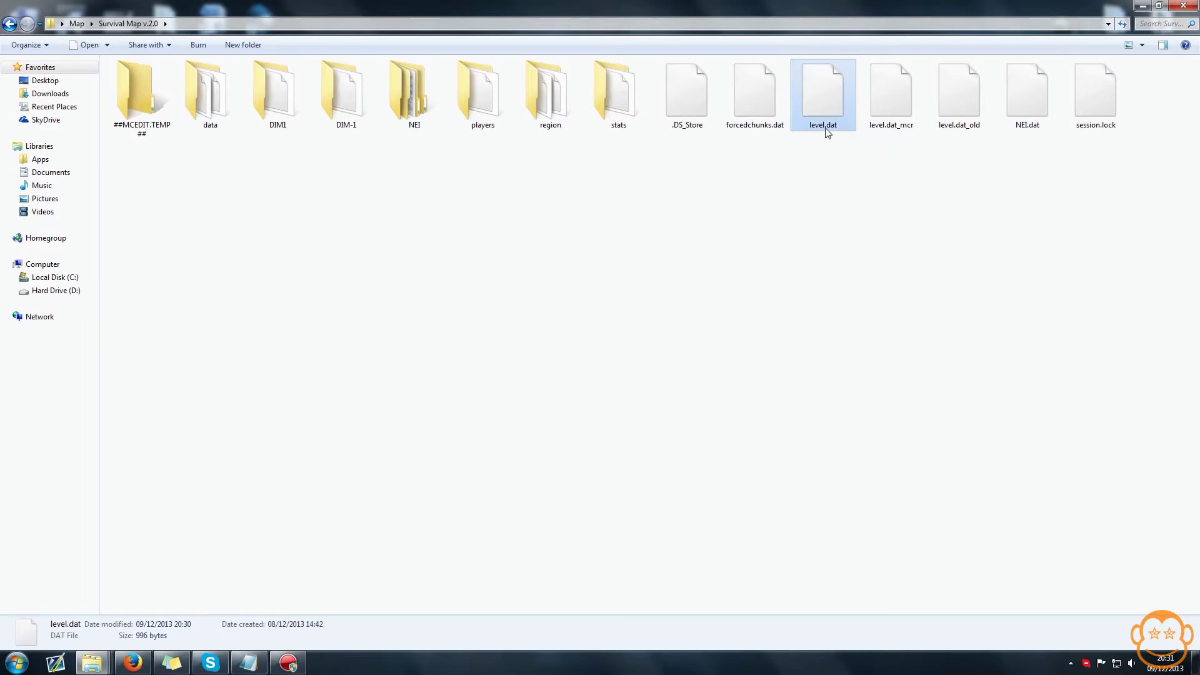
click(222, 105)
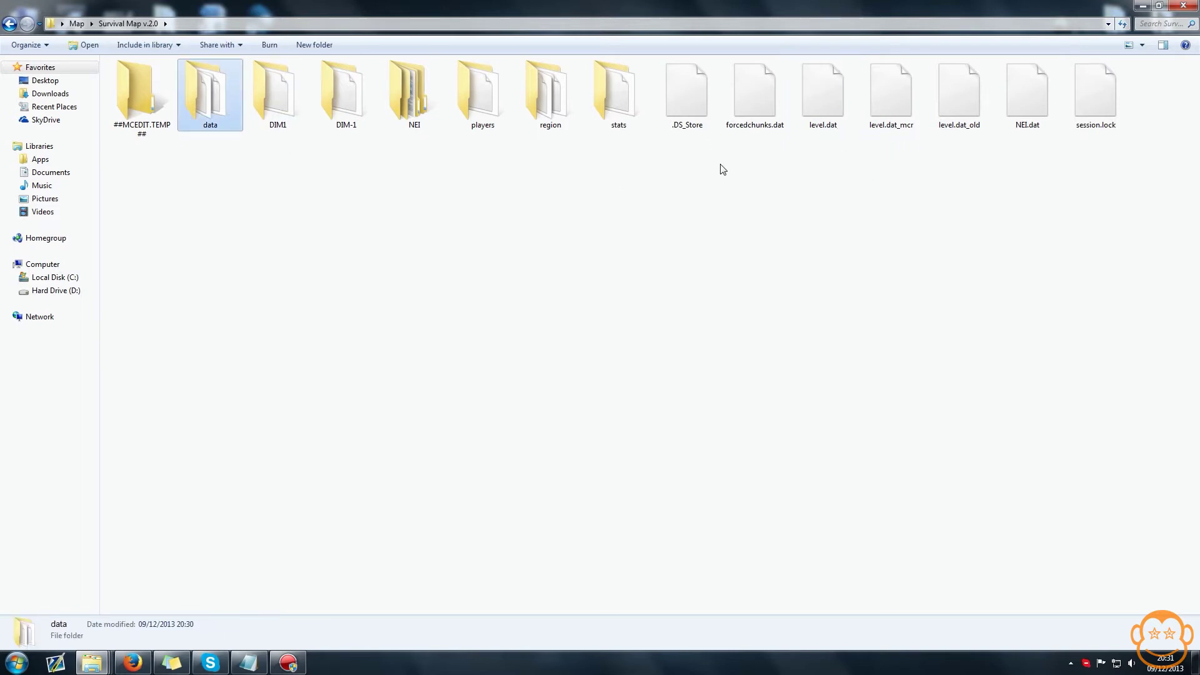
drag(812, 208, 836, 96)
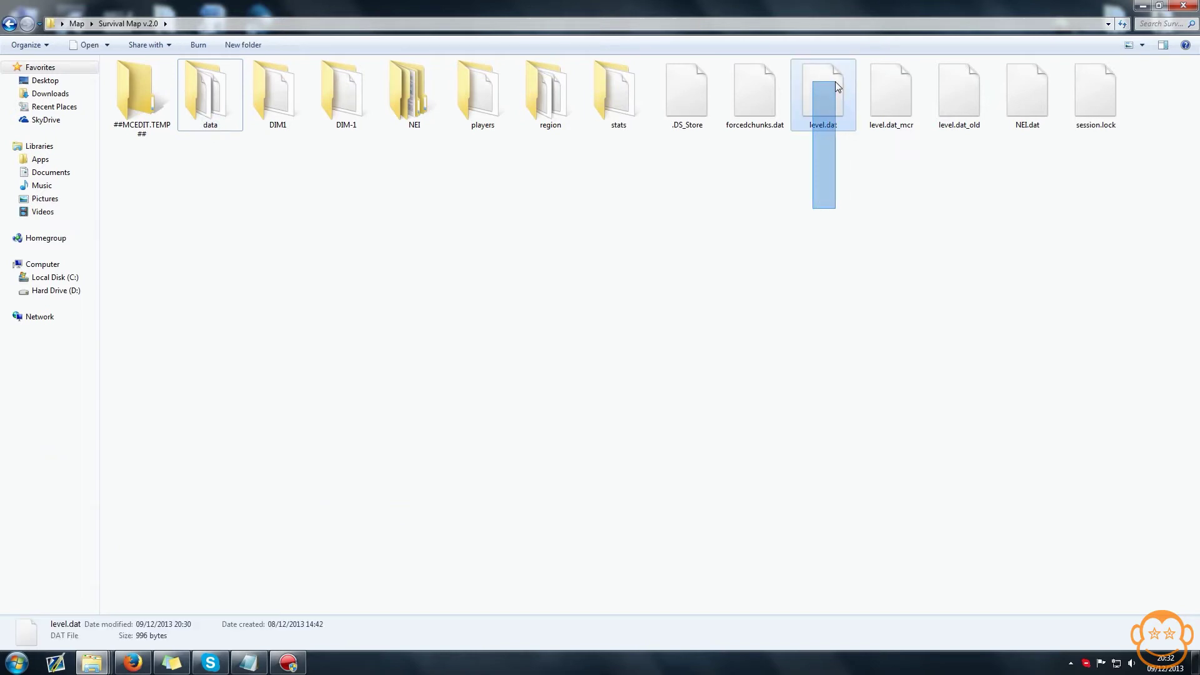
drag(835, 96, 836, 86)
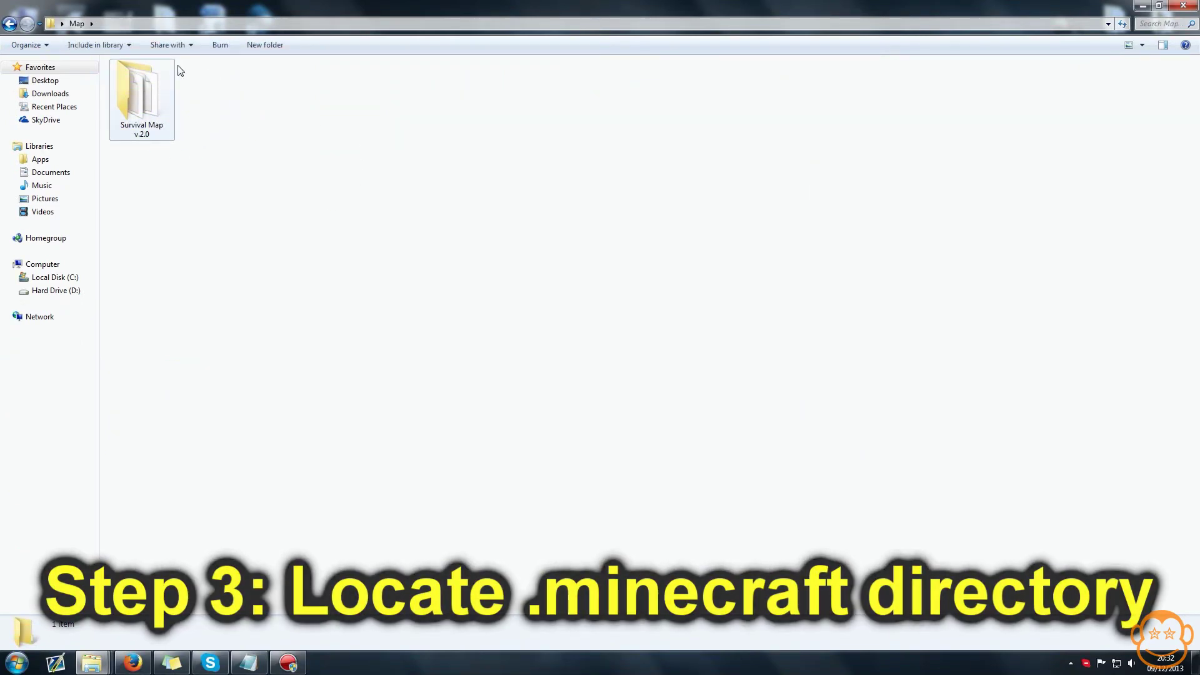
Step: Open the %appdata%\.minecraft folder through a Start Menu search
click(16, 663)
click(66, 633)
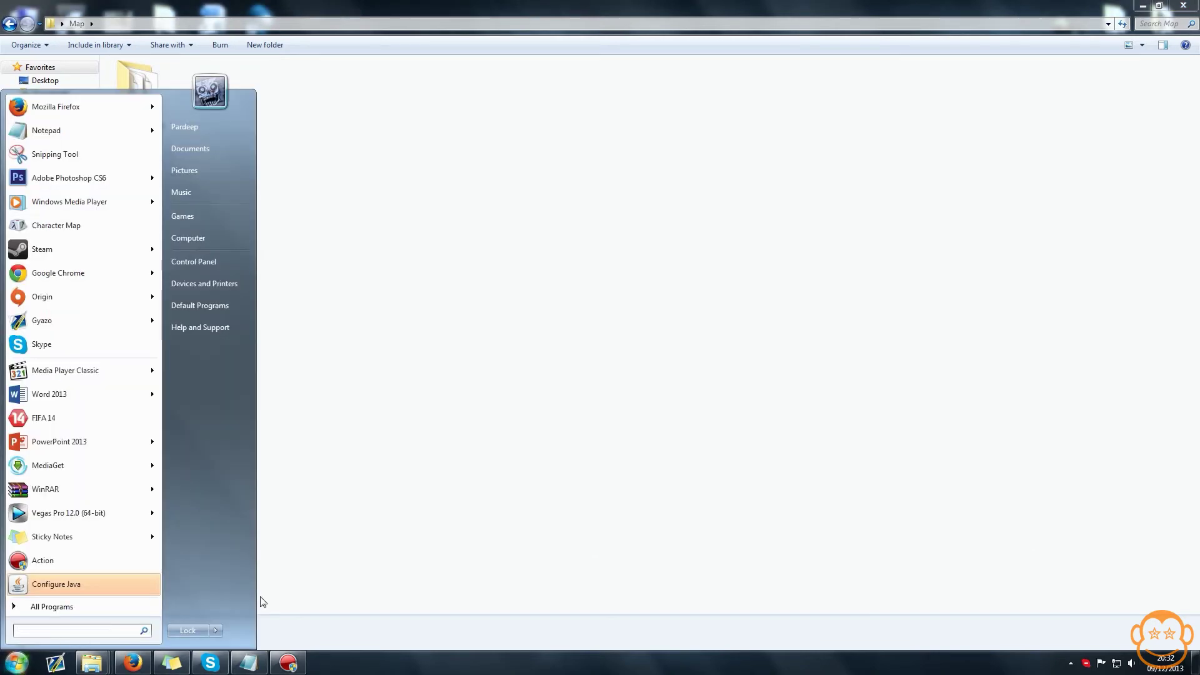
text(%appdata%)
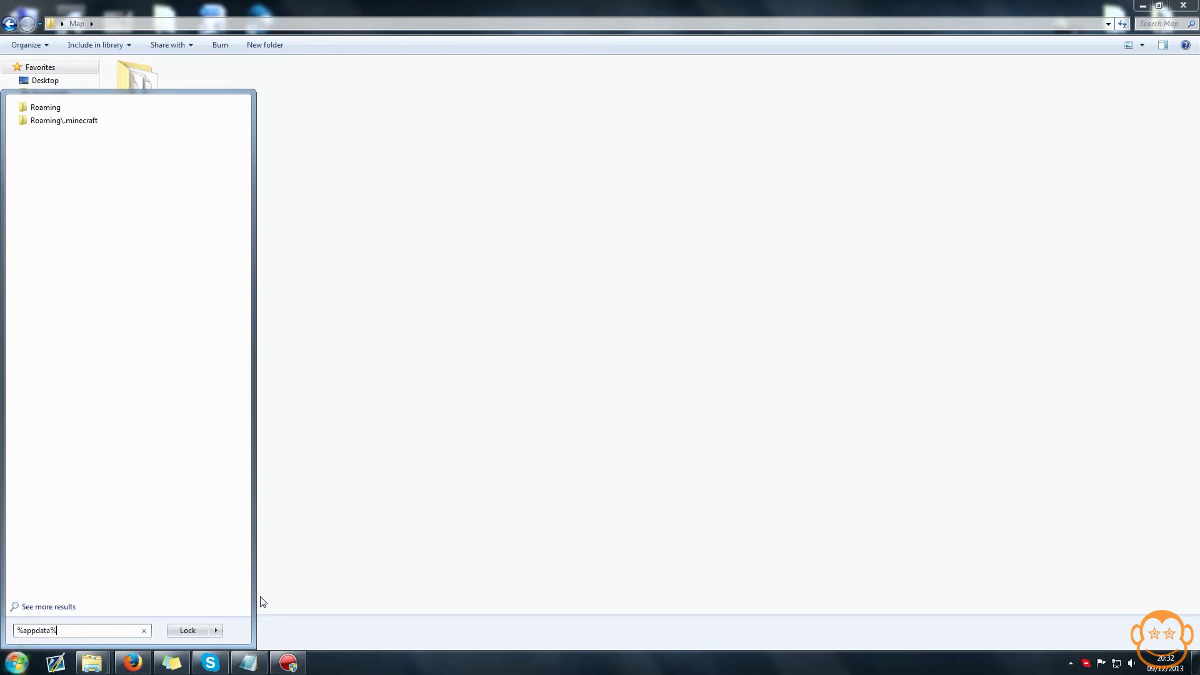
text(\.)
text(minecraft)
key(Return)
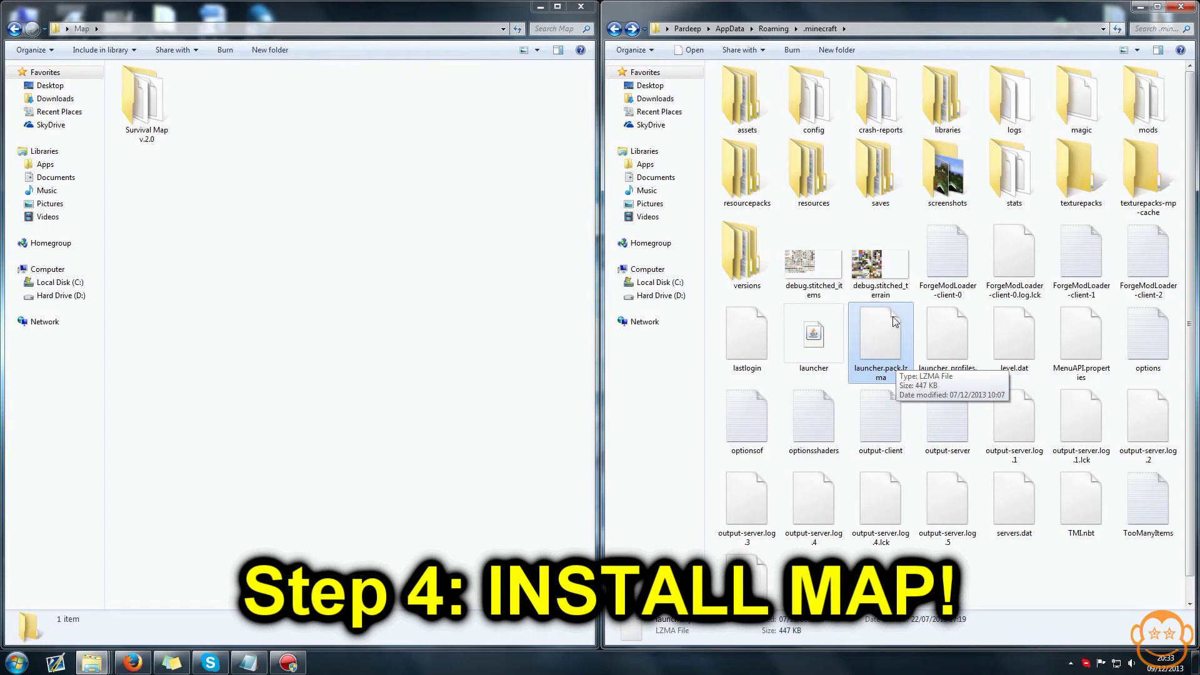
Step: Open the saves folder and move Survival Map v.2.0 from the Map folder into it
double_click(879, 174)
click(144, 117)
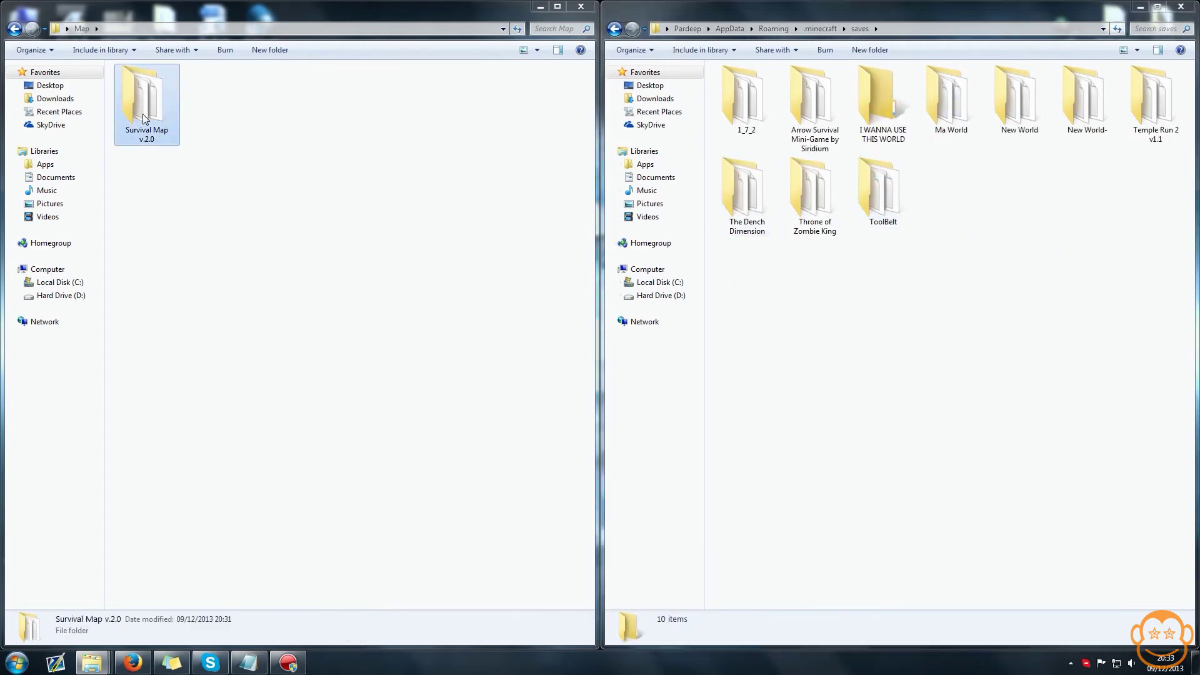
drag(144, 117, 1024, 351)
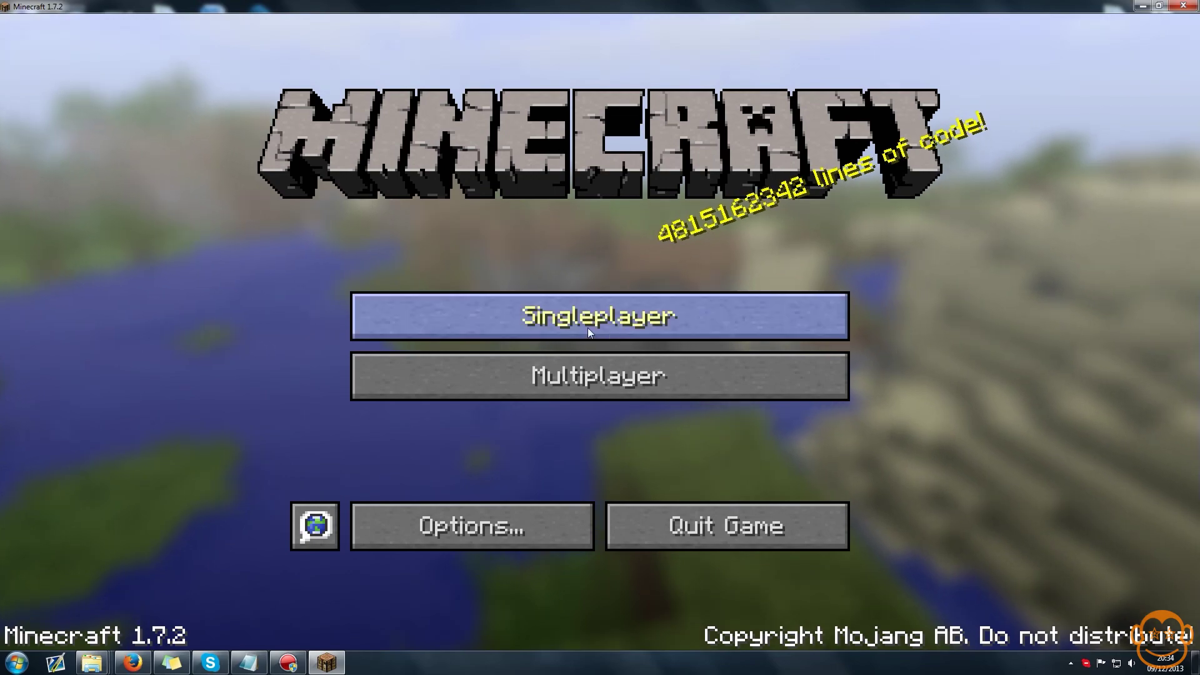
Step: Load the Survival Map world from Minecraft's Singleplayer world list
click(621, 328)
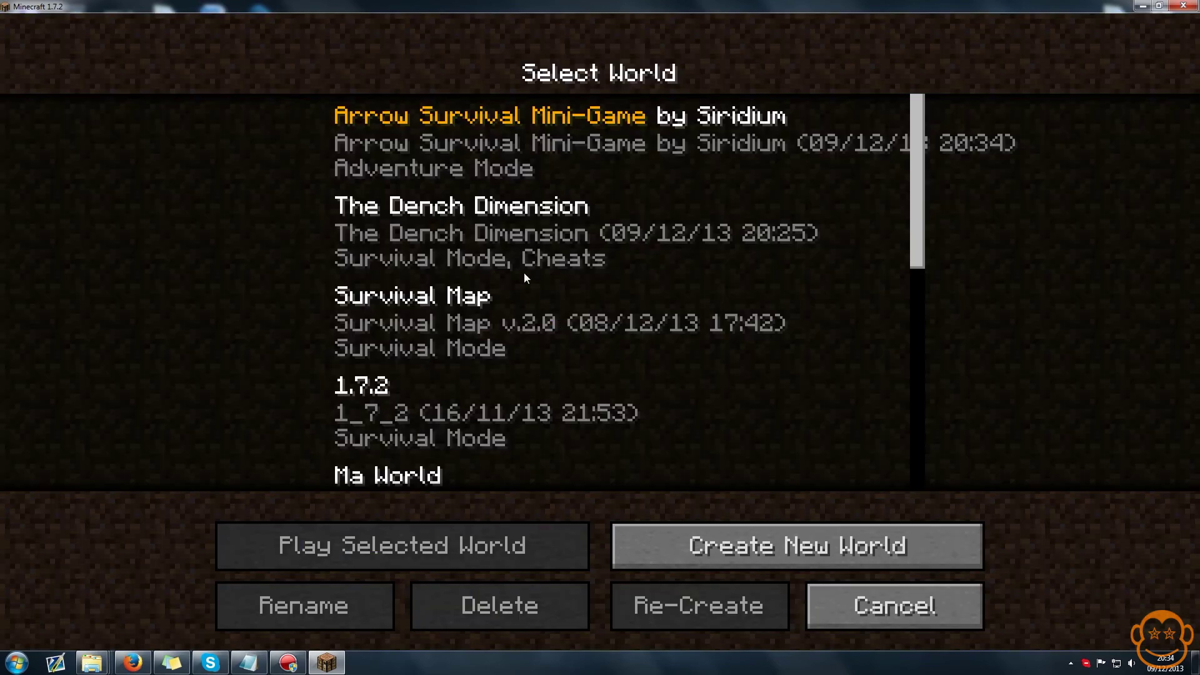
click(449, 323)
double_click(444, 318)
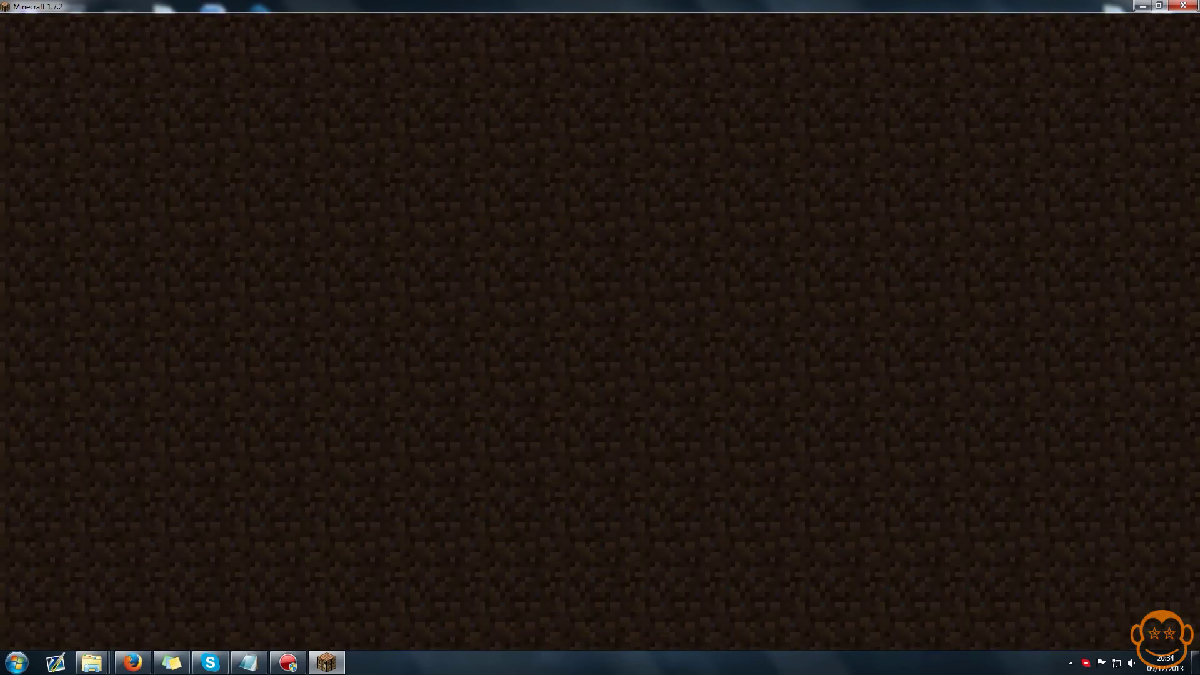